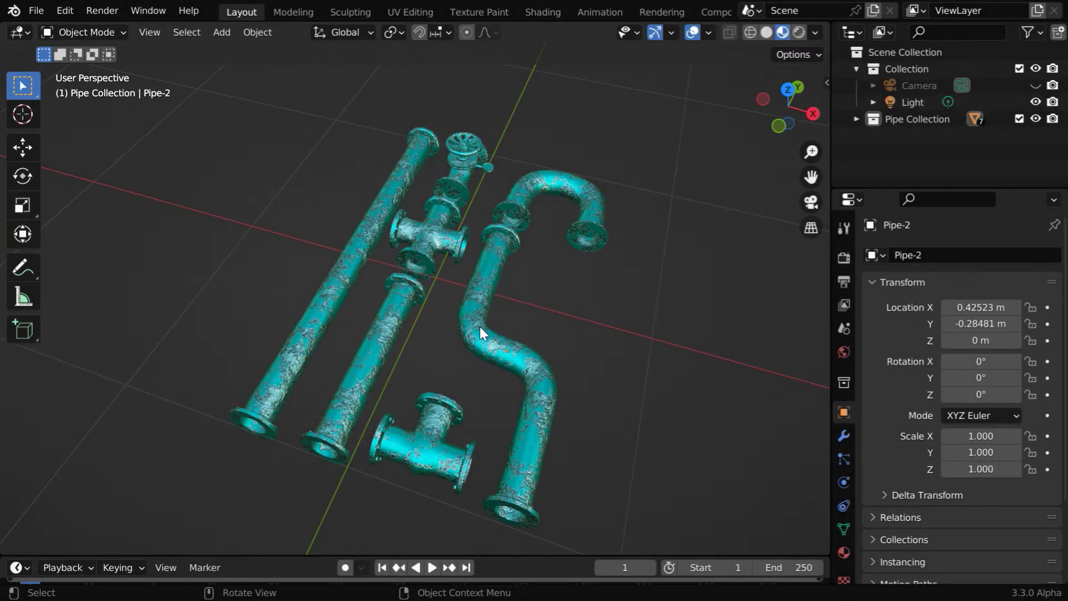
Inspect the pipes and Pipe-2's material node tree, and look through the File menu.
mouse_move(507, 384)
middle_mouse_down()
mouse_move(565, 381)
mouse_move(515, 390)
middle_mouse_up()
middle_click_drag(432, 402, 439, 355, "ctrl")
left_click(20, 31)
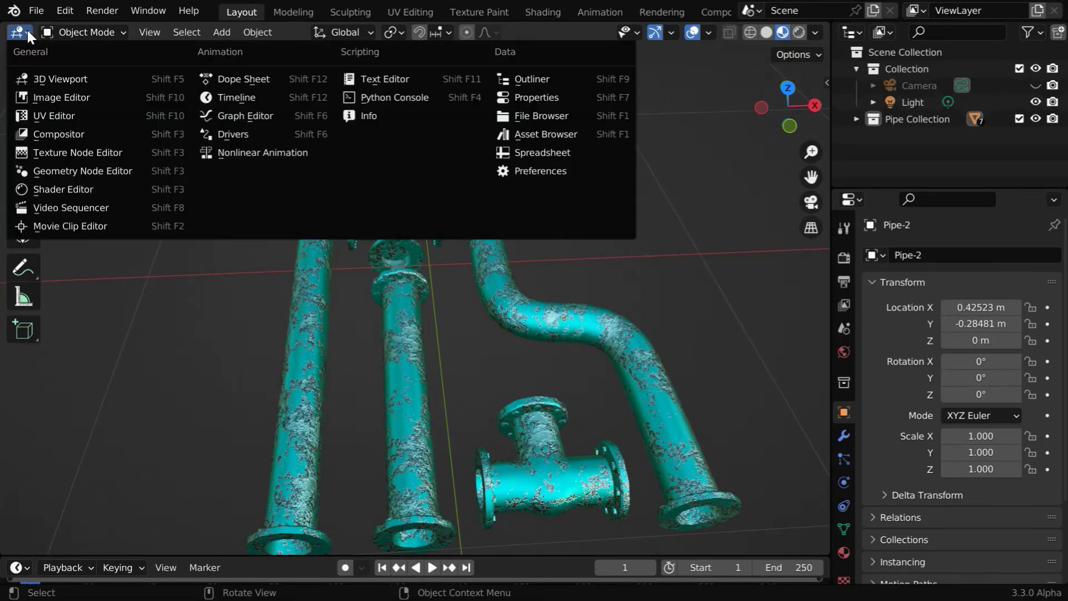
left_click(72, 188)
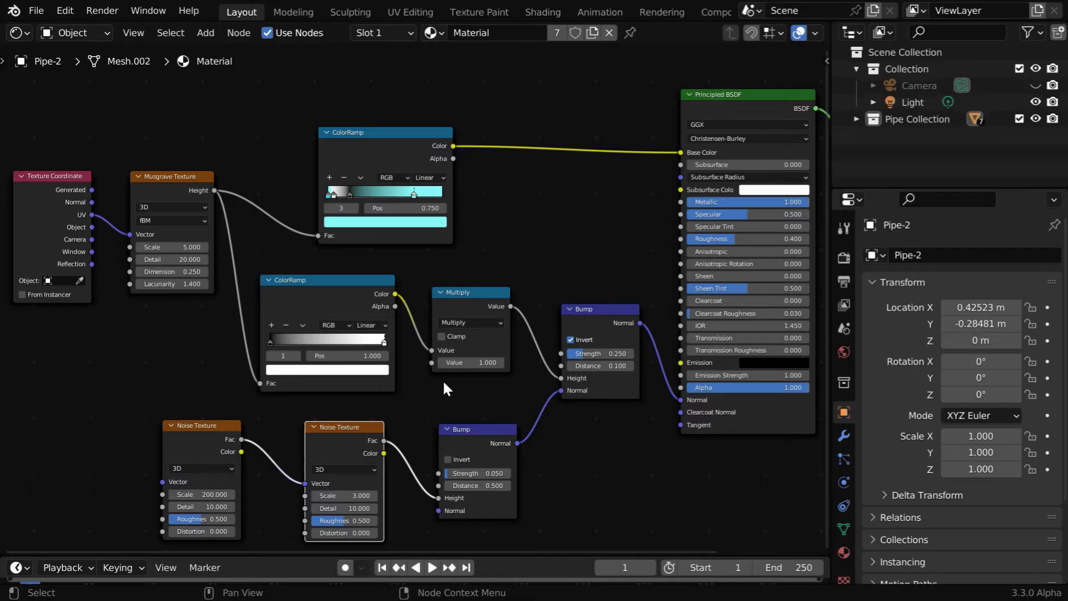
left_click(29, 32)
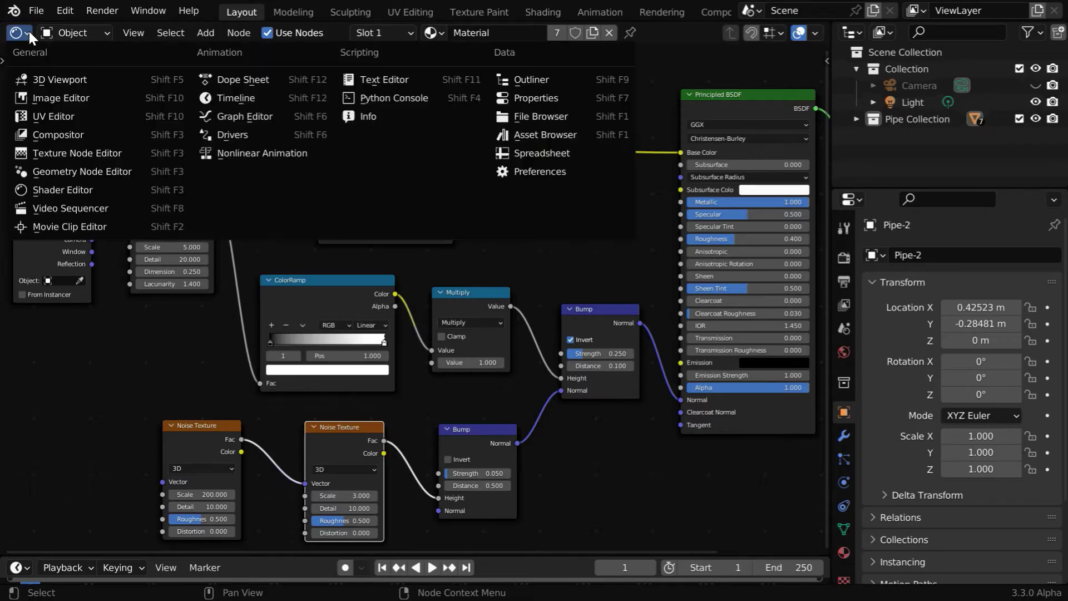
left_click(51, 83)
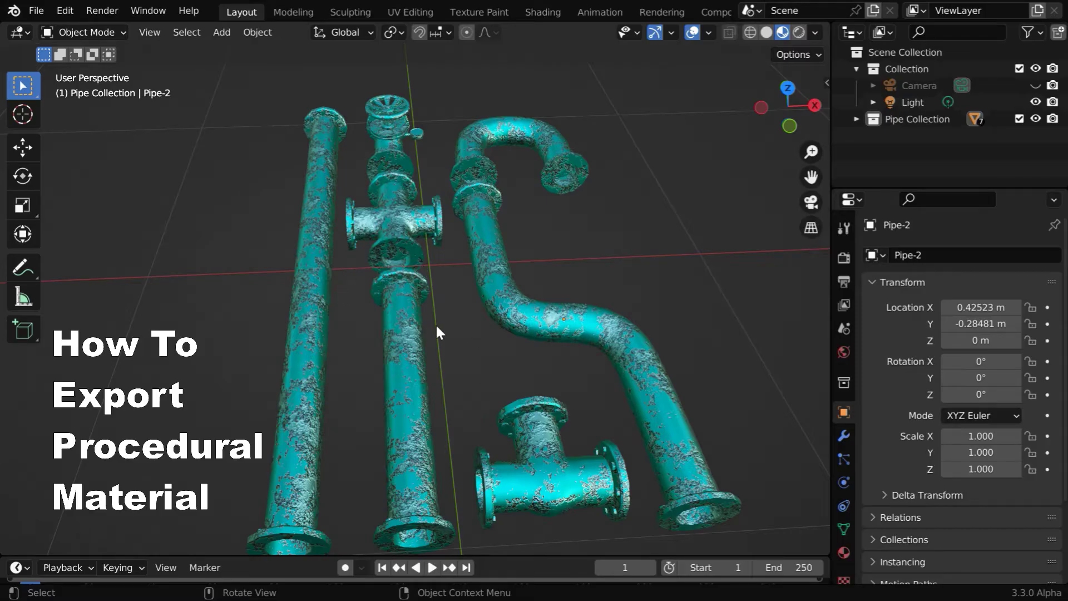
left_click(35, 9)
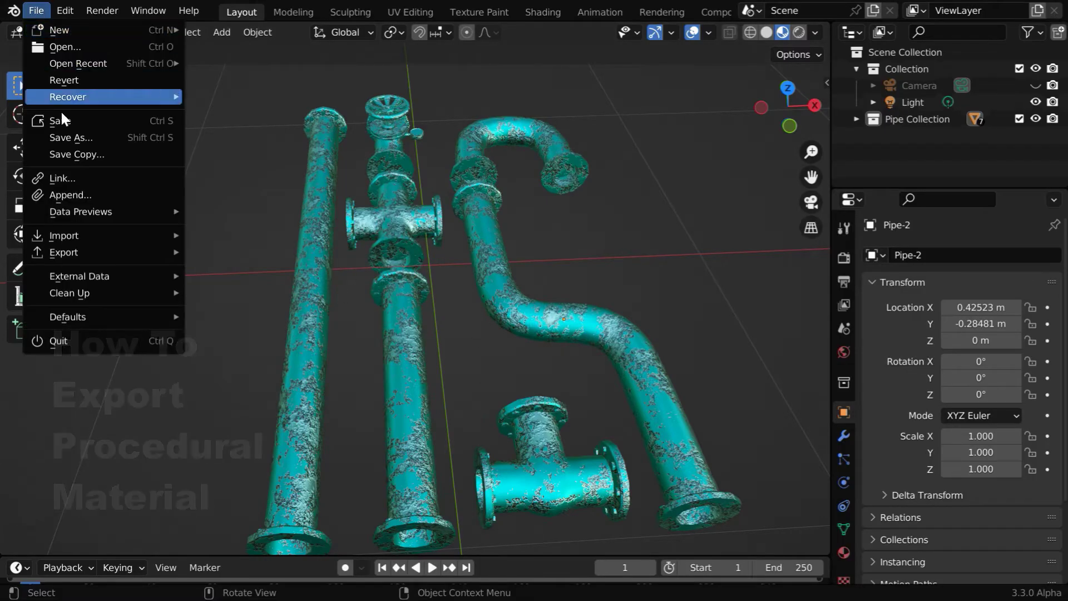
mouse_move(150, 255)
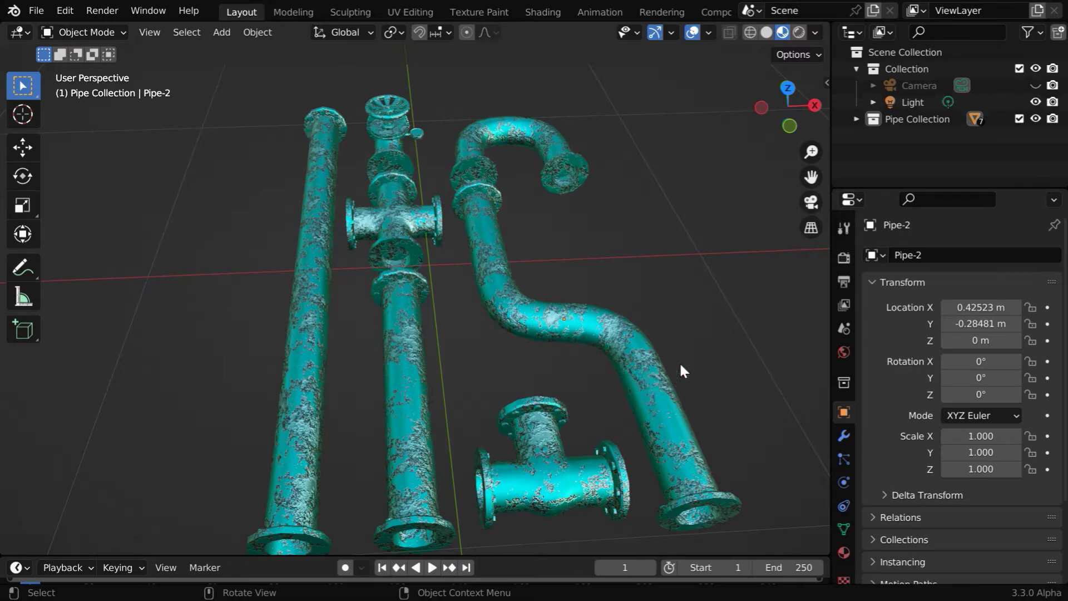
middle_click_drag(701, 410, 645, 388)
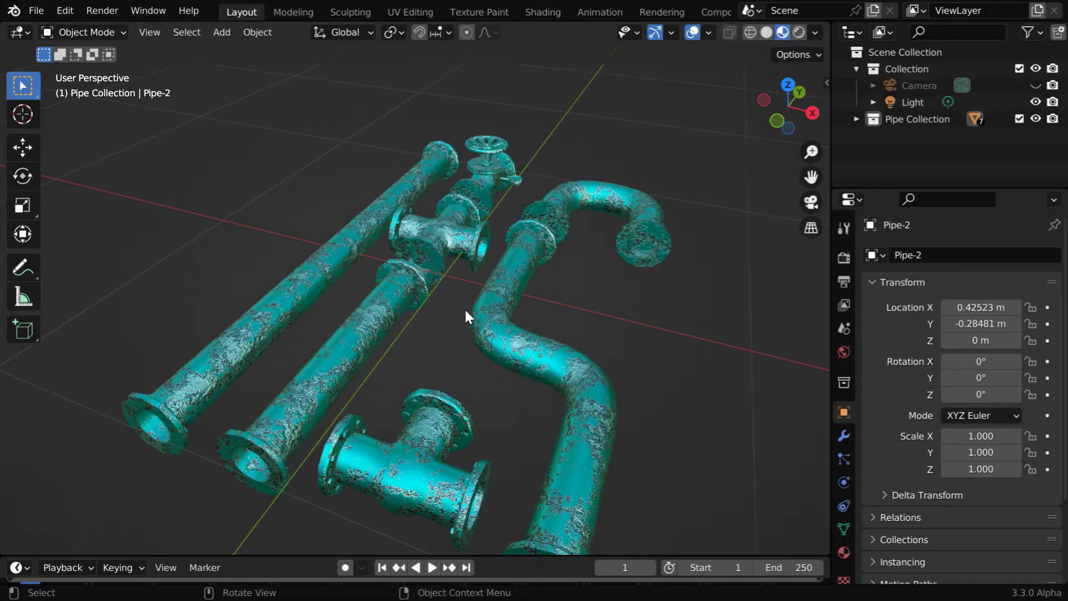
Hide the Pipe Collection in the viewport and disable it for rendering via the Outliner filter.
left_click(1034, 119)
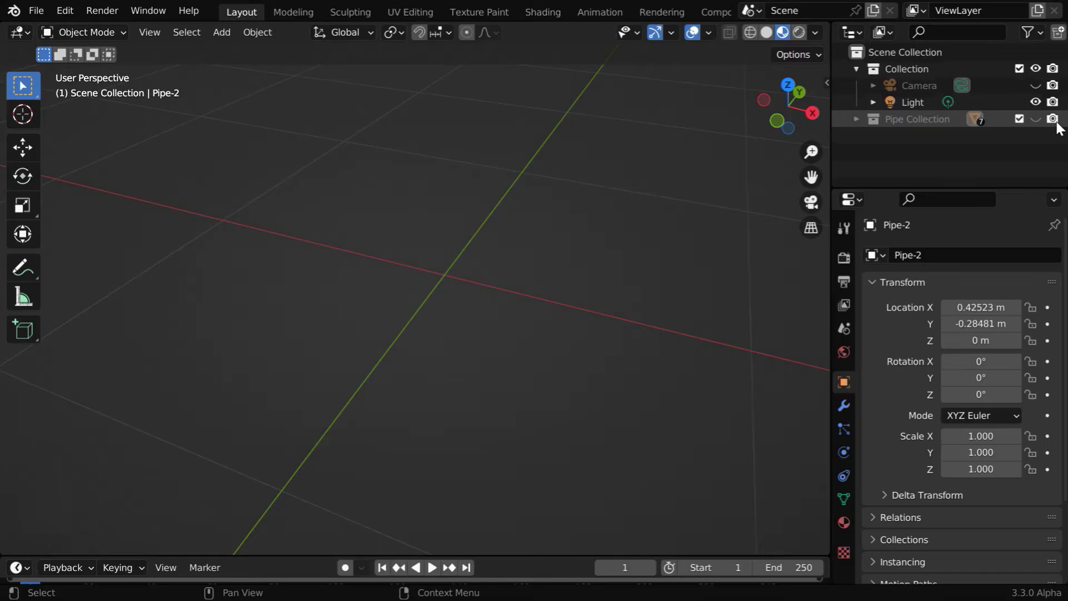
left_click(1054, 120)
left_click(1055, 122)
left_click(1037, 32)
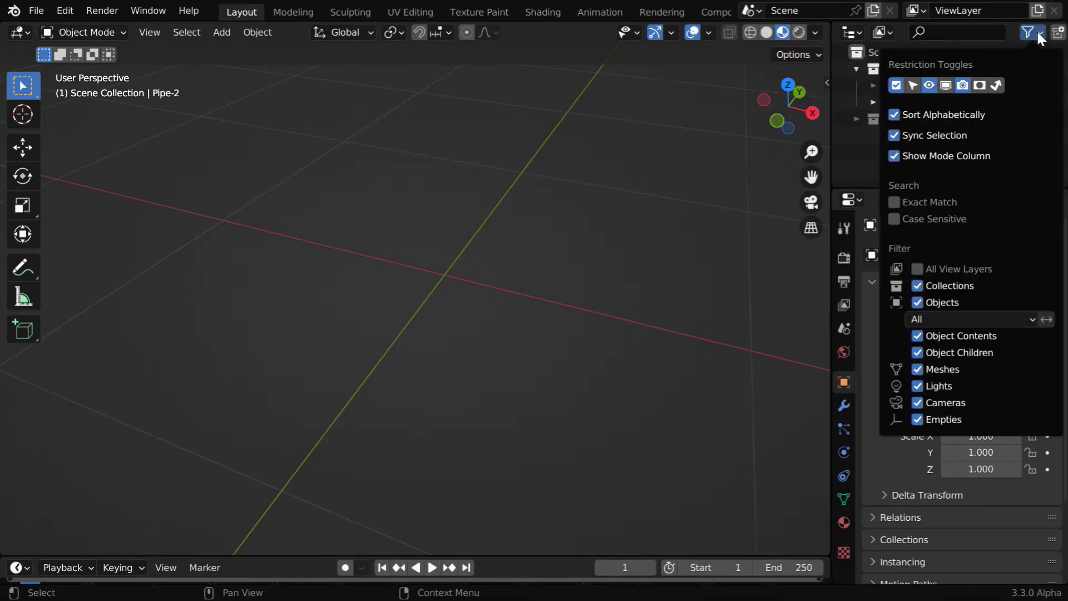
left_click(965, 87)
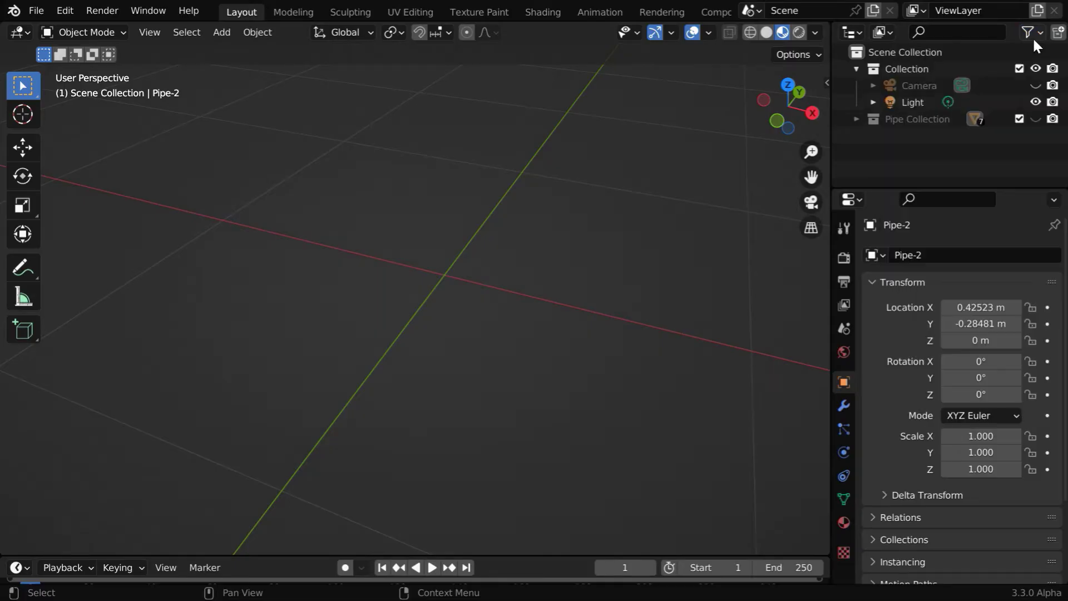
left_click(1052, 119)
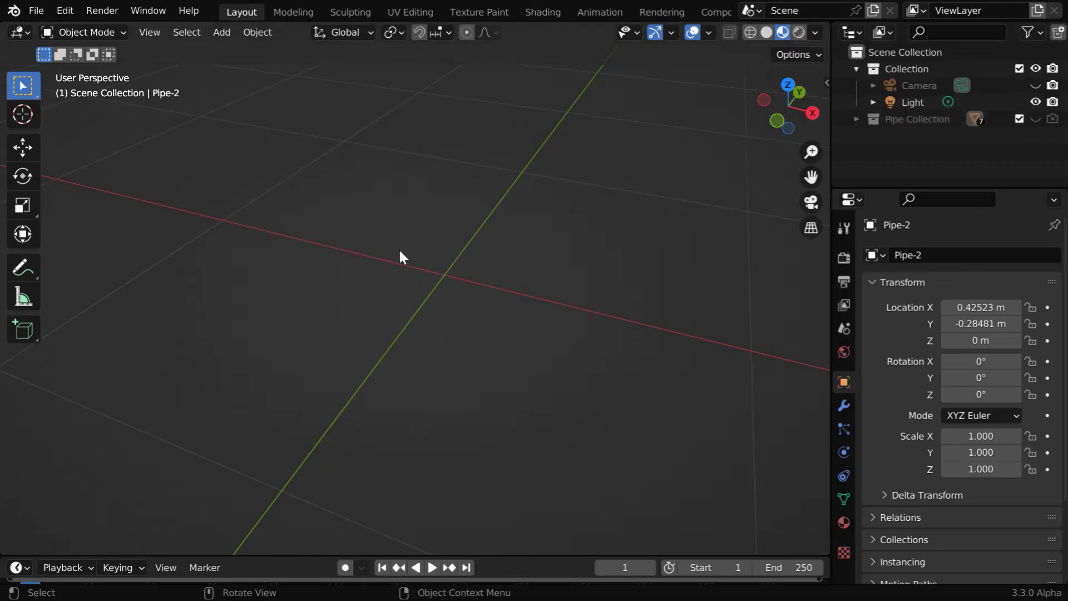
Add a plane mesh at the scene origin.
left_click(222, 32)
mouse_move(228, 52)
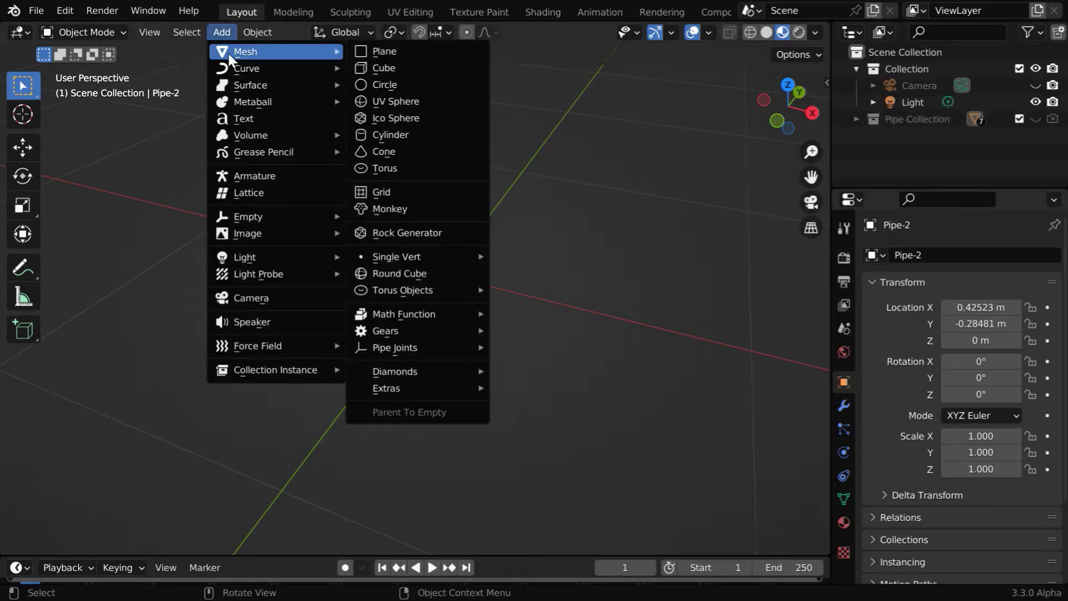
left_click(402, 47)
scroll(438, 261, "down", 2)
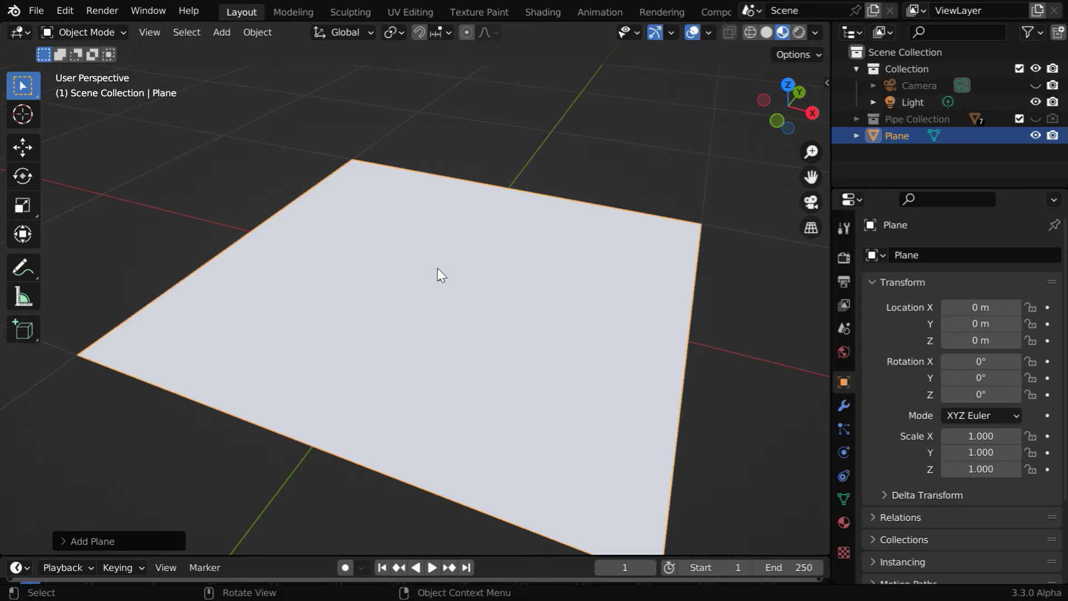
middle_click_drag(430, 390, 646, 466)
Assign the existing pipe 'Material' to the plane.
left_click(844, 522)
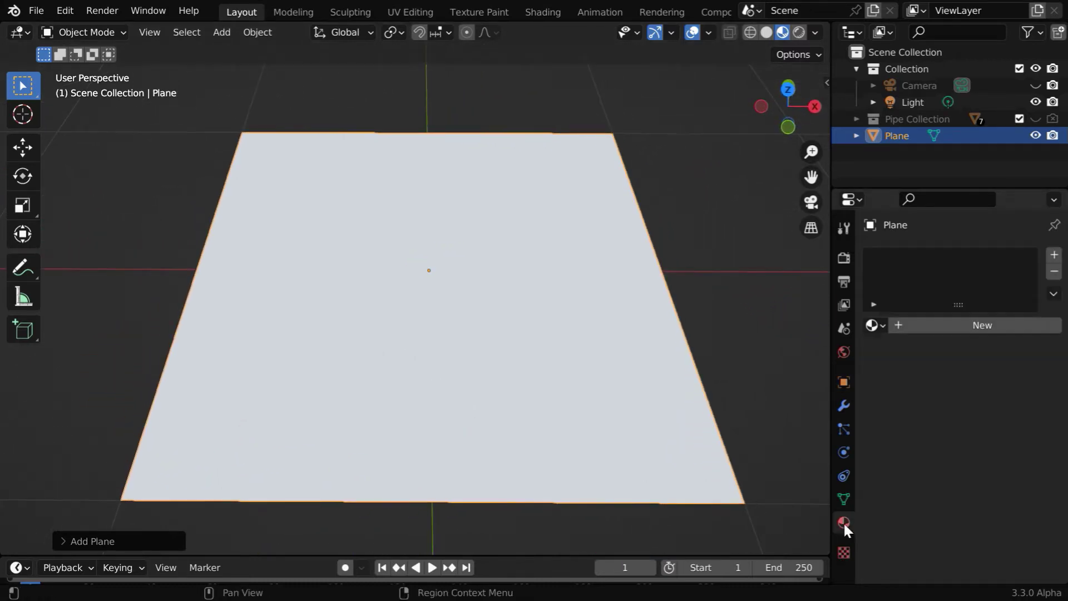
left_click(881, 328)
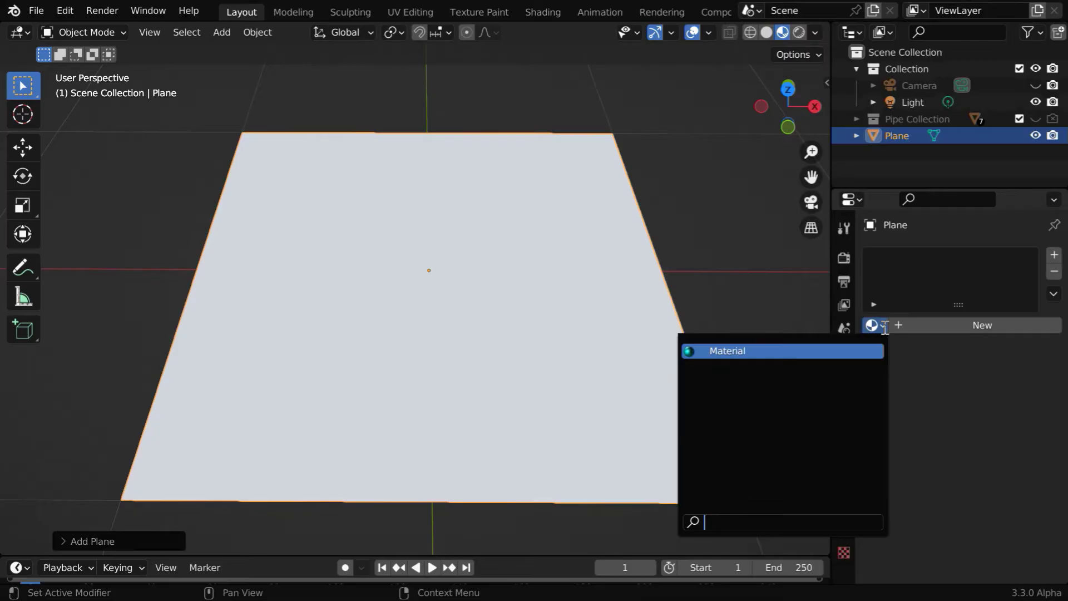
left_click(738, 350)
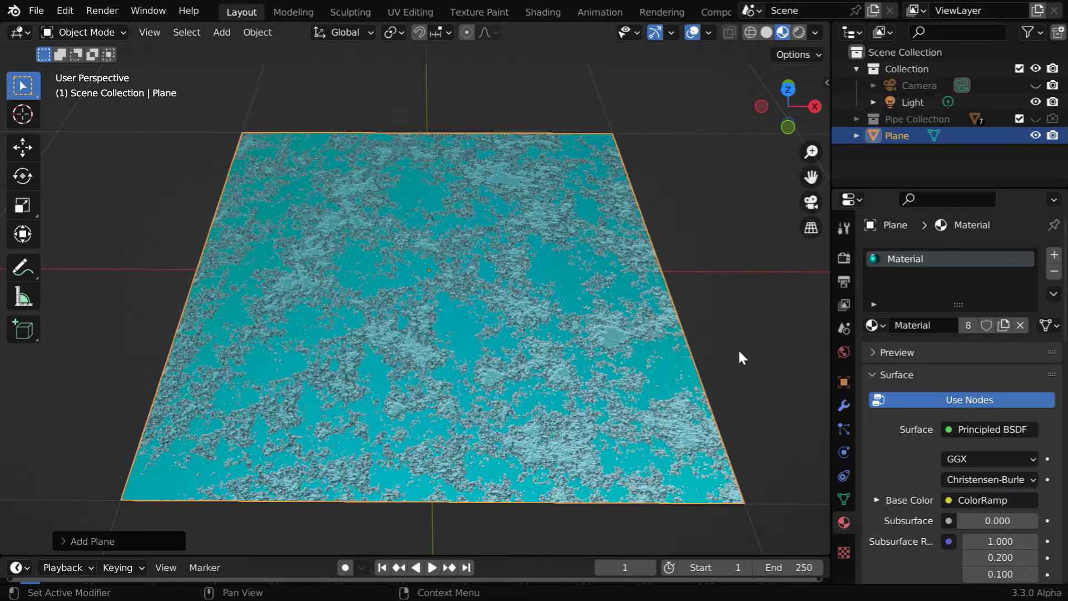
middle_click_drag(714, 381, 716, 410)
Reselect the plane and switch the area to the Shader Editor showing its material.
left_click(717, 411)
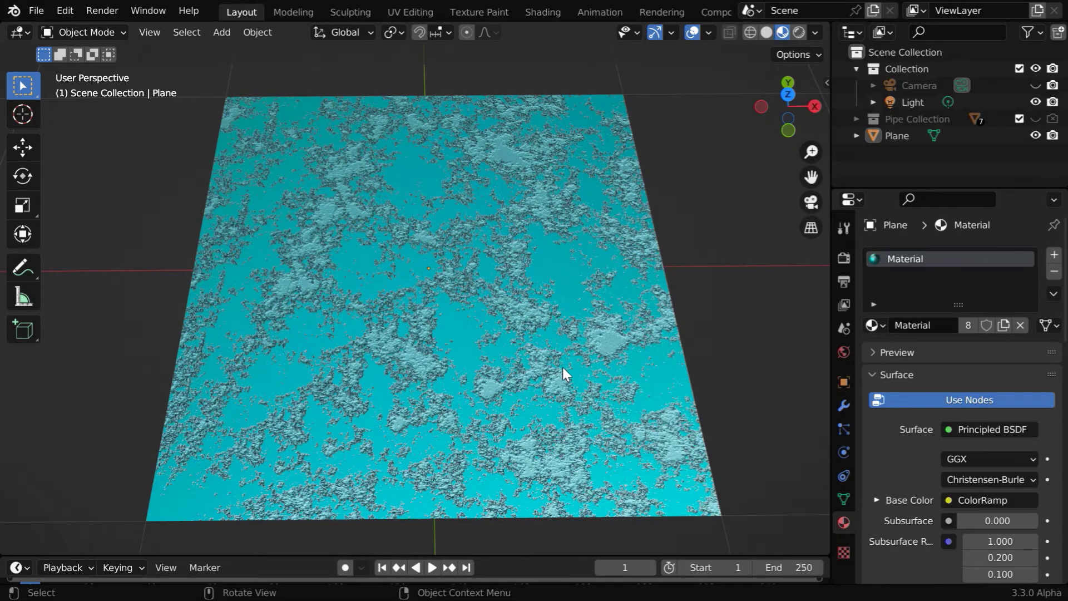
left_click(498, 314)
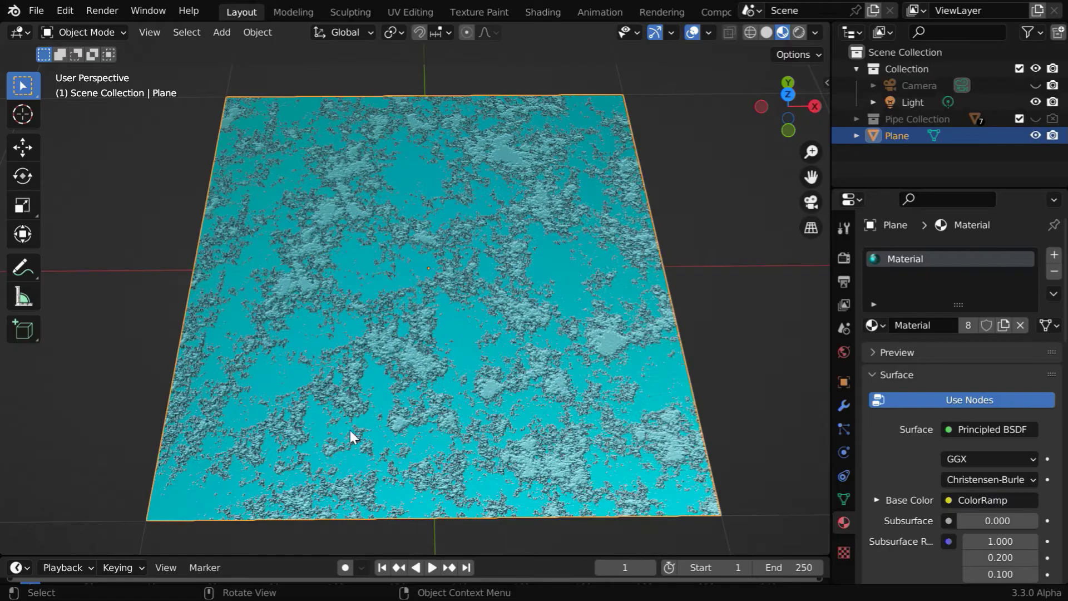
left_click(23, 32)
left_click(75, 188)
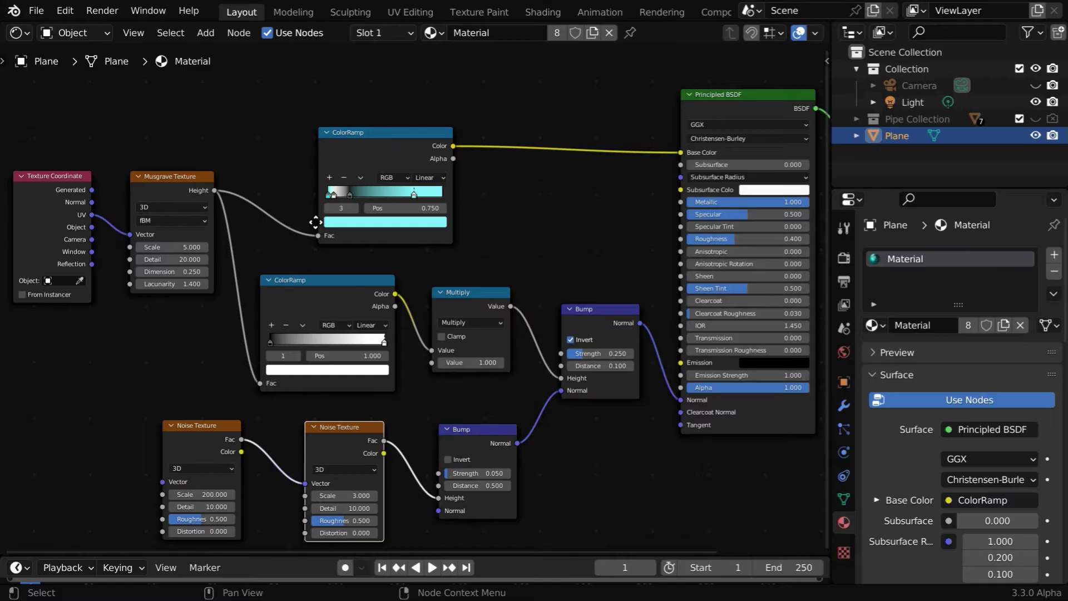
middle_click_drag(315, 223, 388, 328)
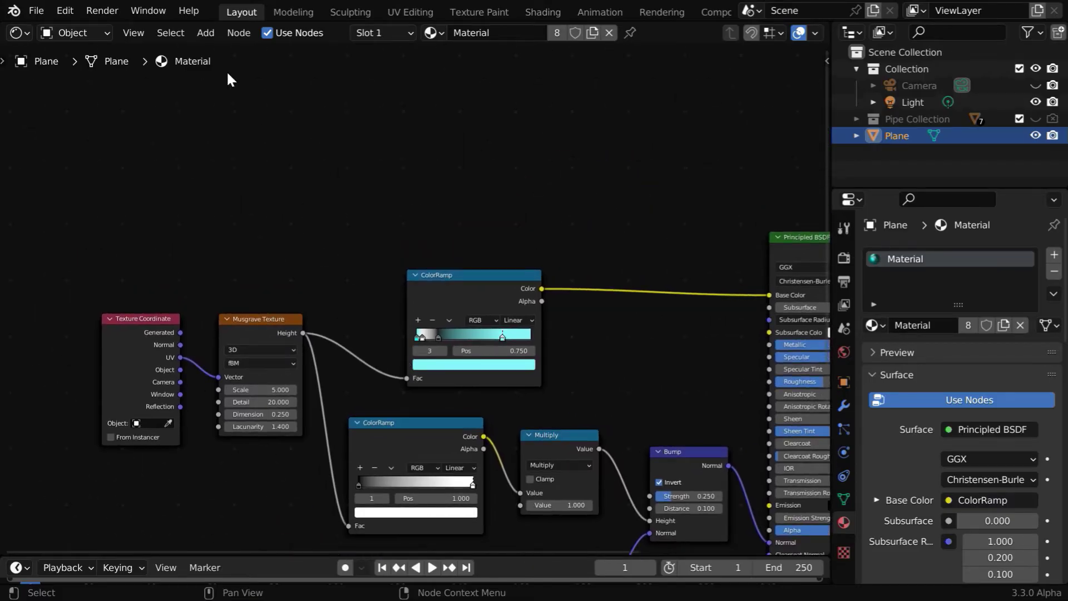
Place an unconnected Image Texture node above the existing procedural nodes.
left_click(206, 33)
mouse_move(239, 126)
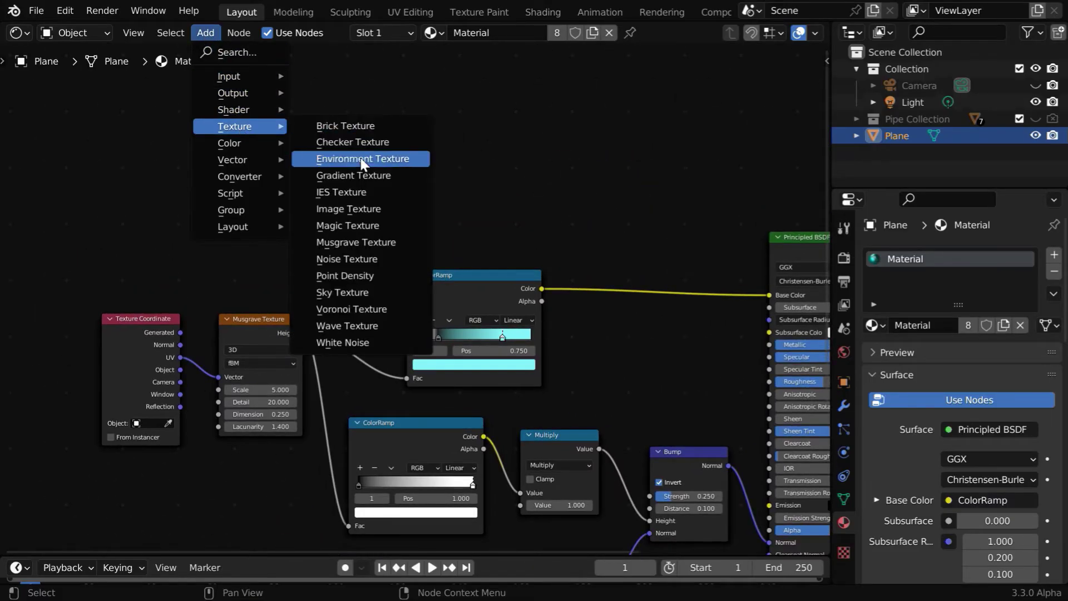
left_click(368, 210)
left_click(201, 128)
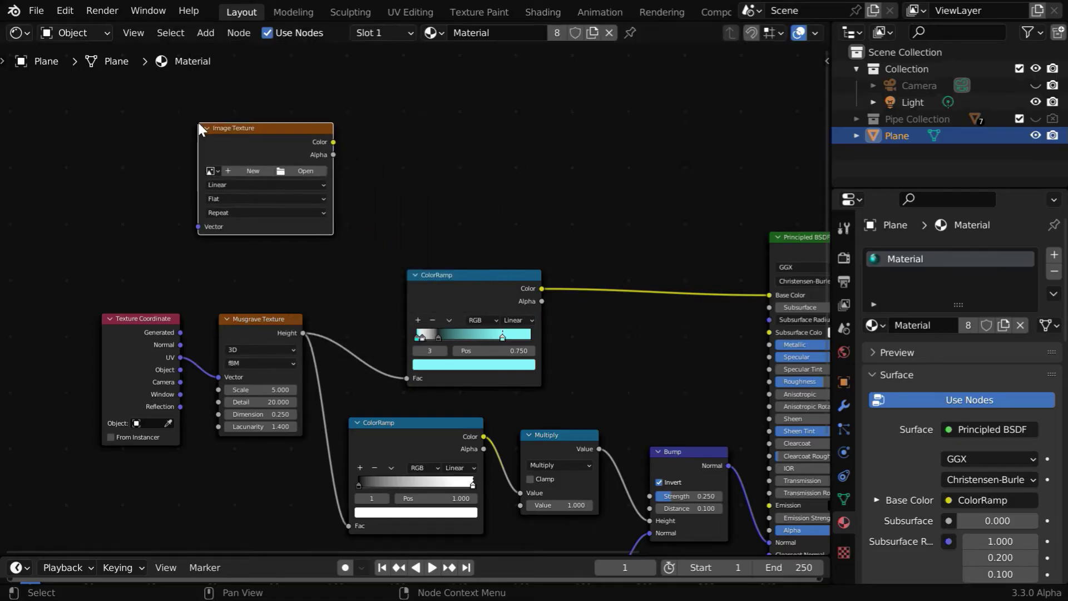
middle_click_drag(349, 222, 460, 336)
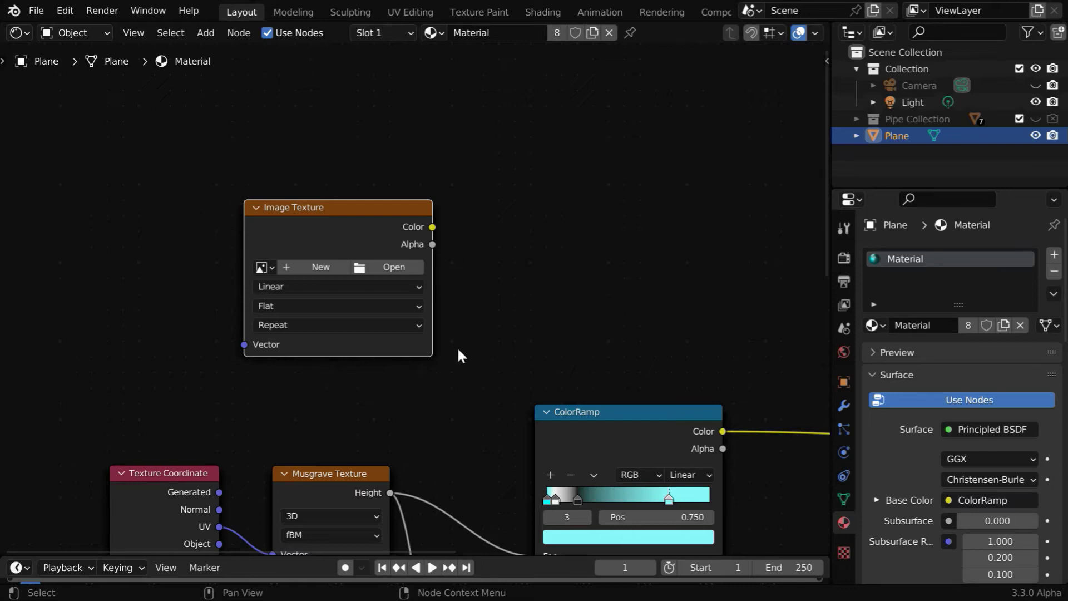
Create a new blank 1024 × 1024 image named Untitled in the Image Texture node.
left_click(321, 267)
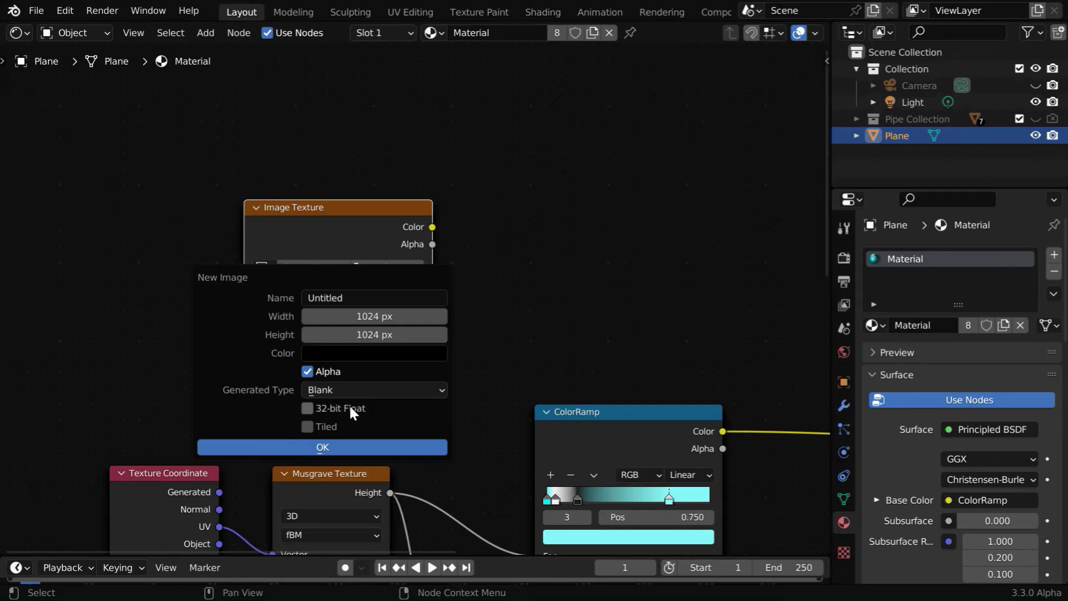
left_click(330, 451)
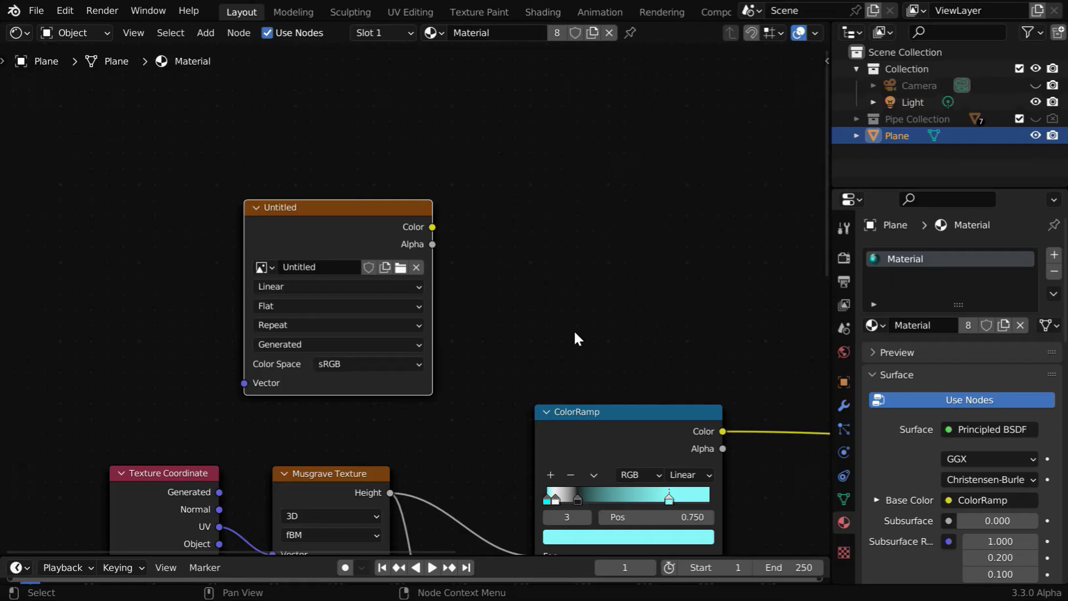
Switch the render engine to Cycles.
left_click(840, 257)
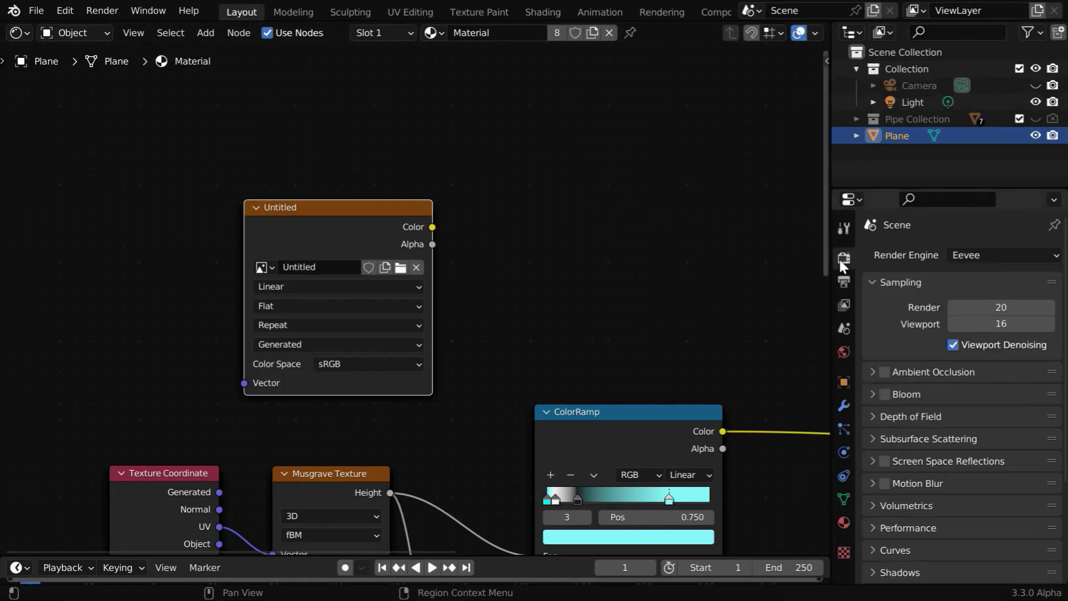
left_click(997, 254)
left_click(986, 314)
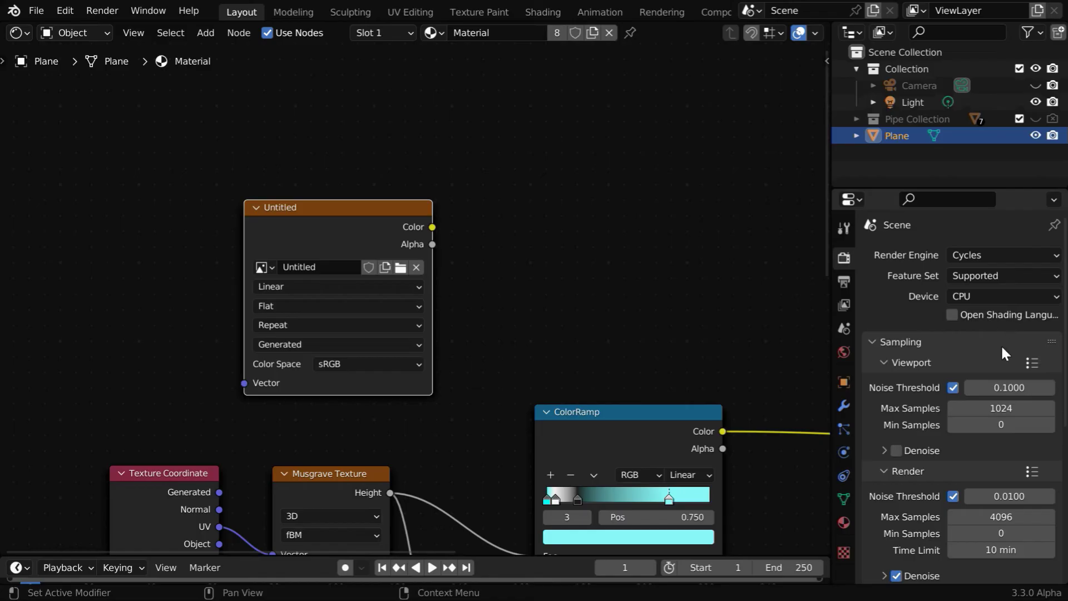
Keep the bake type Combined with Direct and Indirect lighting turned off.
scroll(1000, 346, "down", 10)
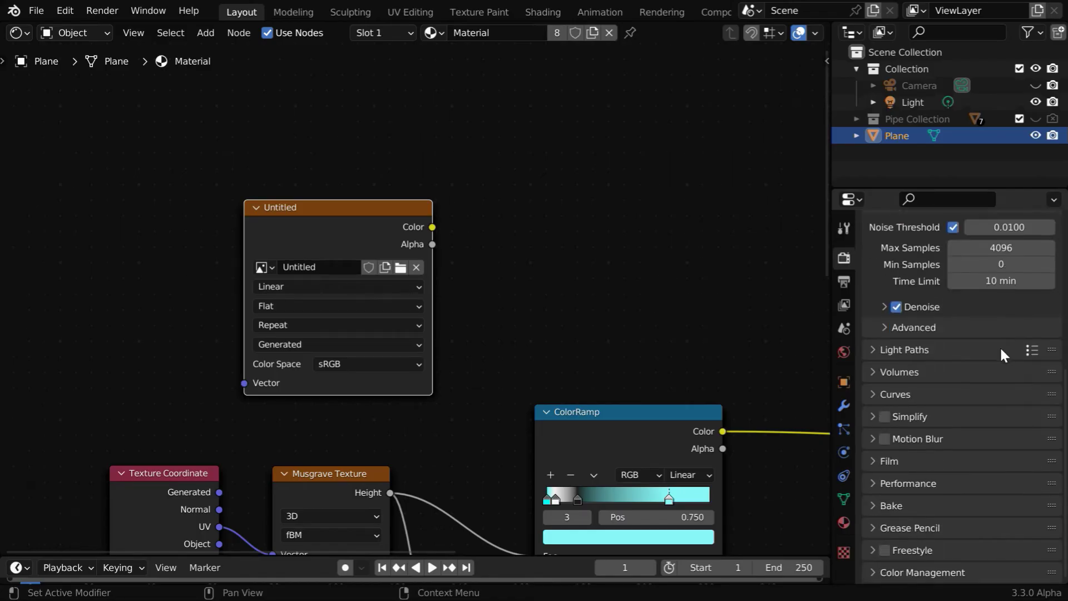
left_click(871, 506)
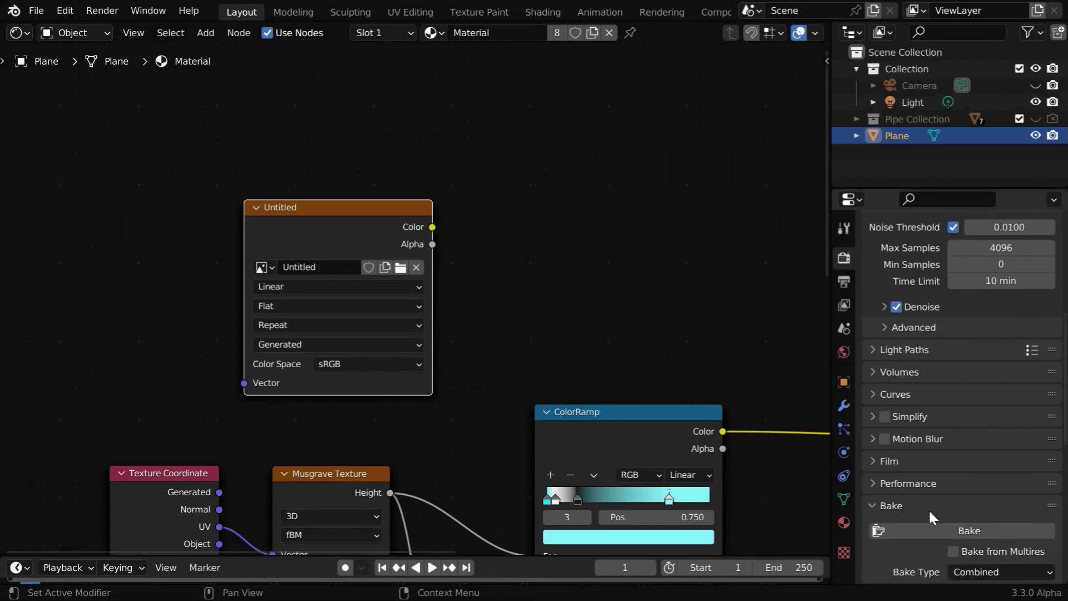
scroll(928, 500, "down", 8)
scroll(924, 495, "down", 2)
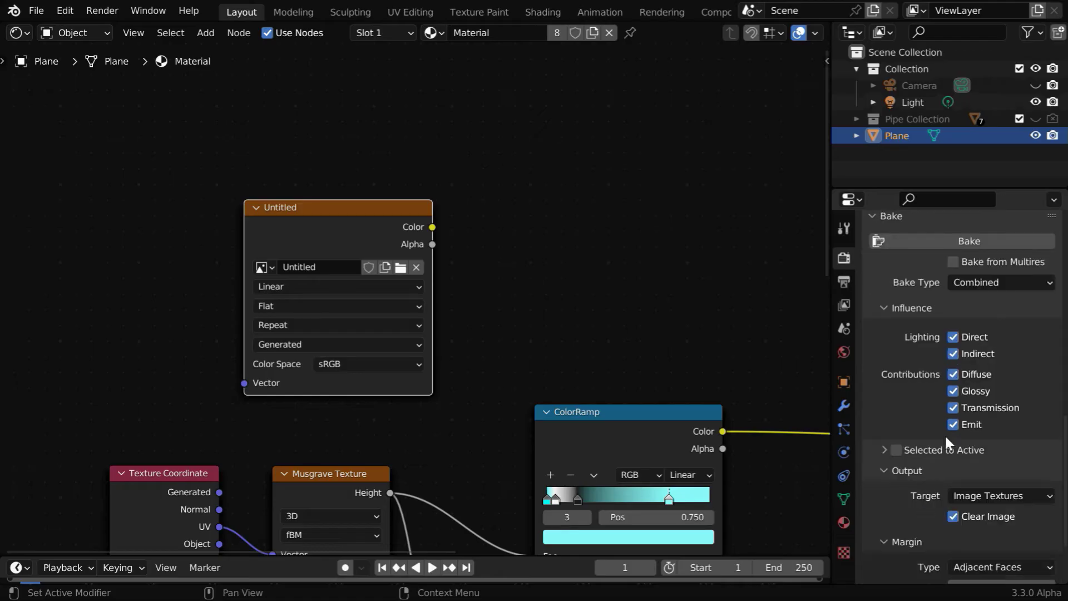
left_click(1007, 281)
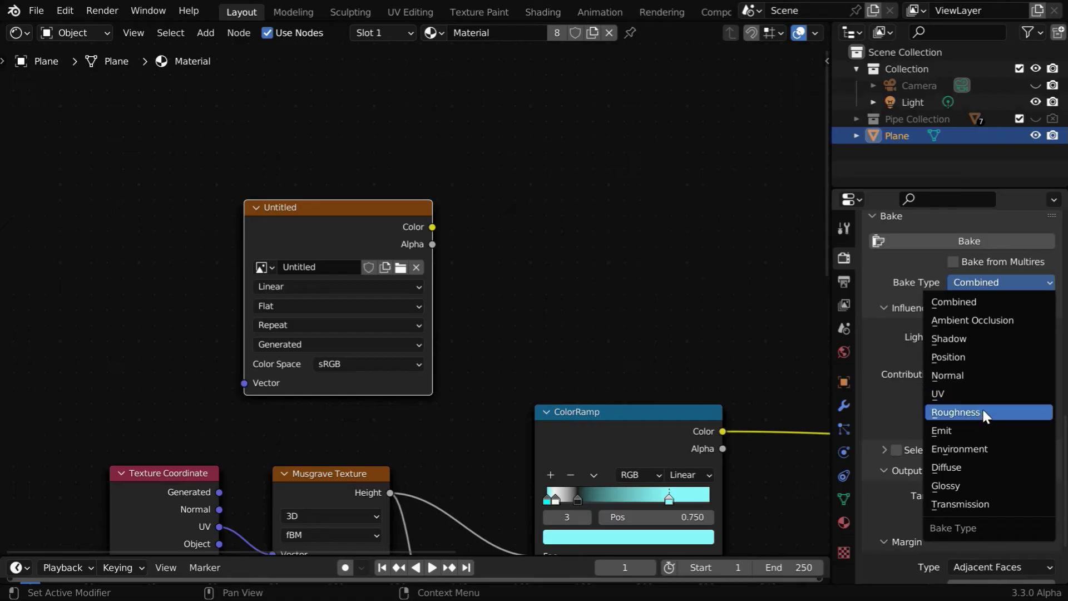
left_click(1004, 280)
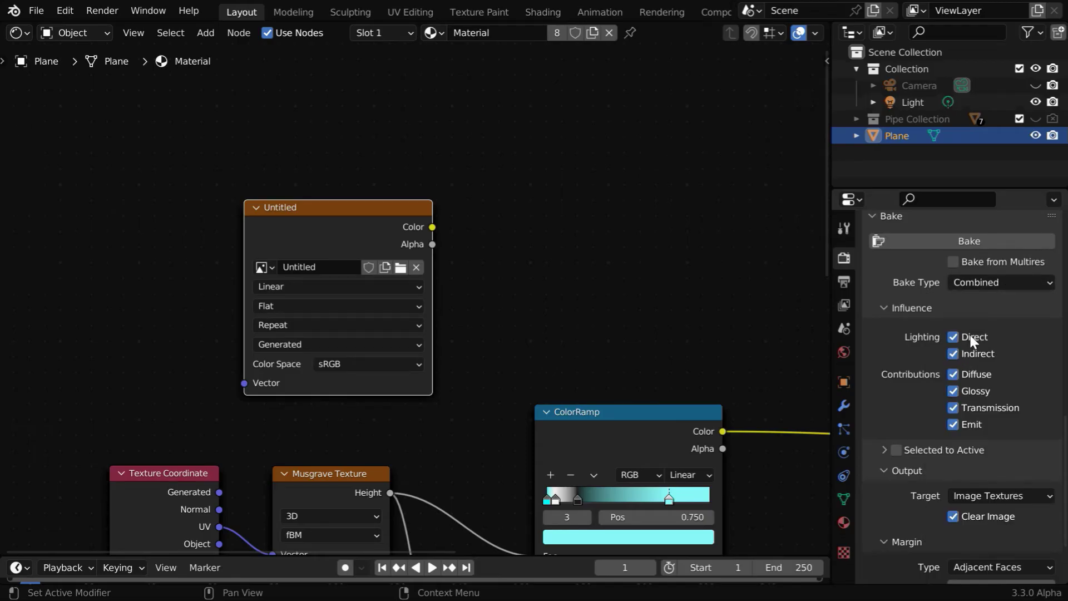
left_click(952, 354)
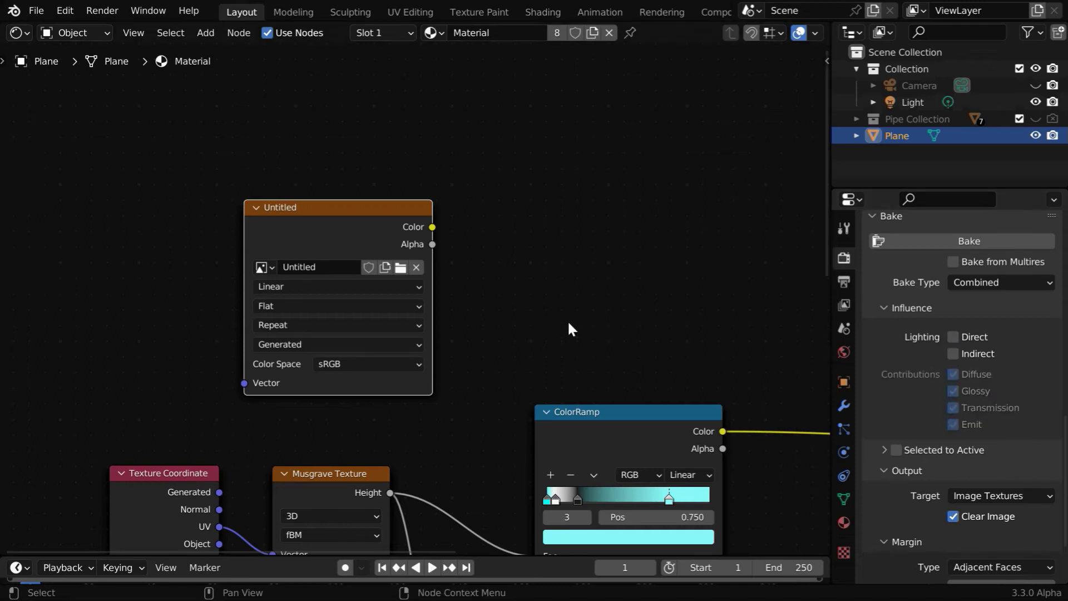
Run the Combined bake of the pipe material into the Untitled image.
scroll(559, 318, "down", 3)
middle_click_drag(672, 443, 629, 388)
scroll(500, 369, "up", 2)
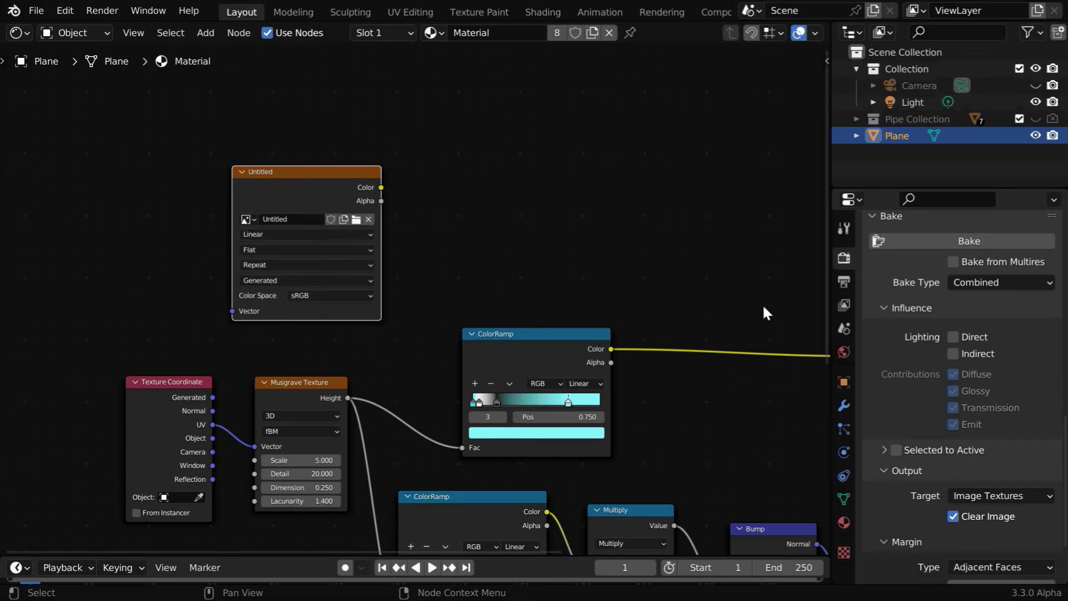
left_click(983, 240)
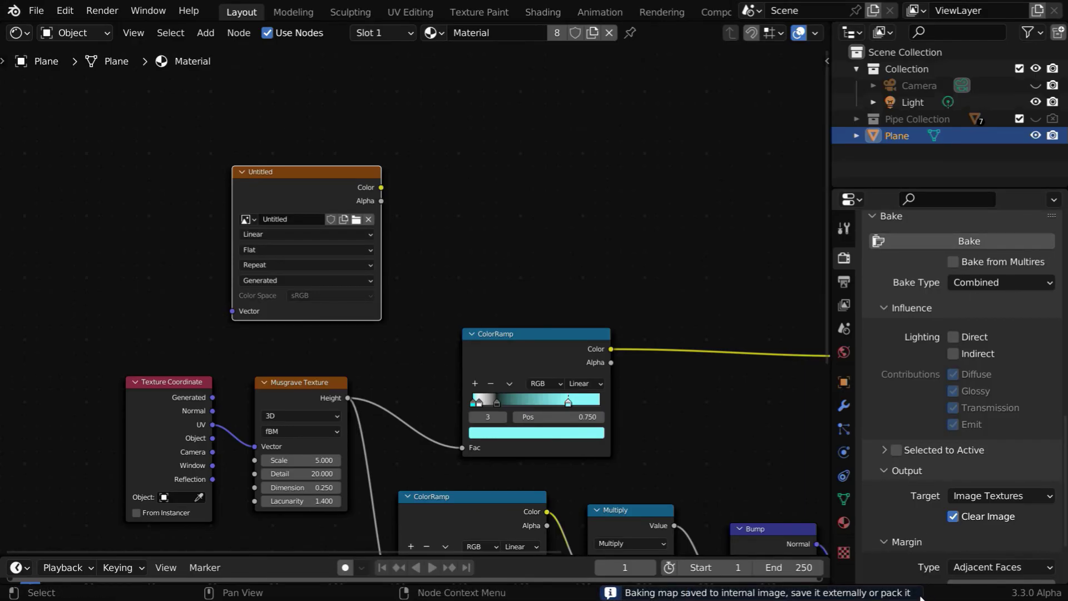
Show the baked Untitled image in the Image Editor and open Save As for it.
left_click(22, 33)
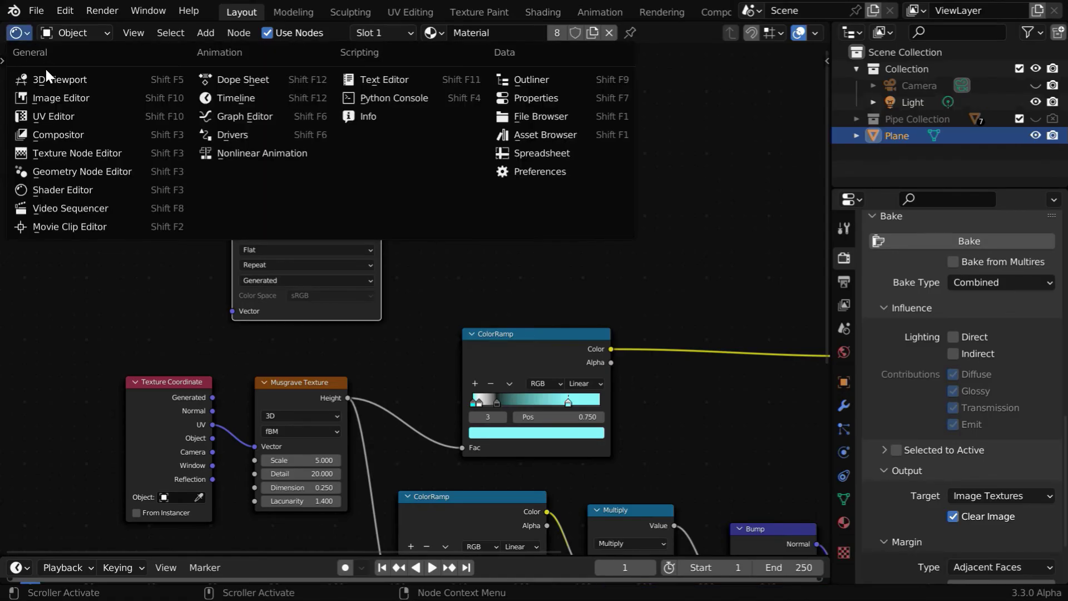
left_click(56, 93)
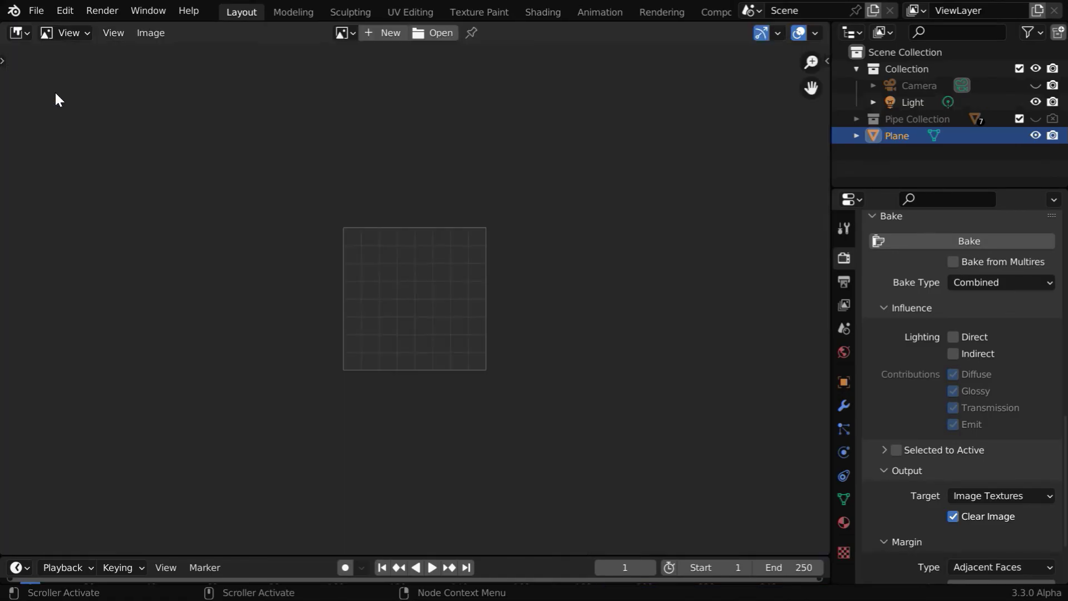
left_click(344, 37)
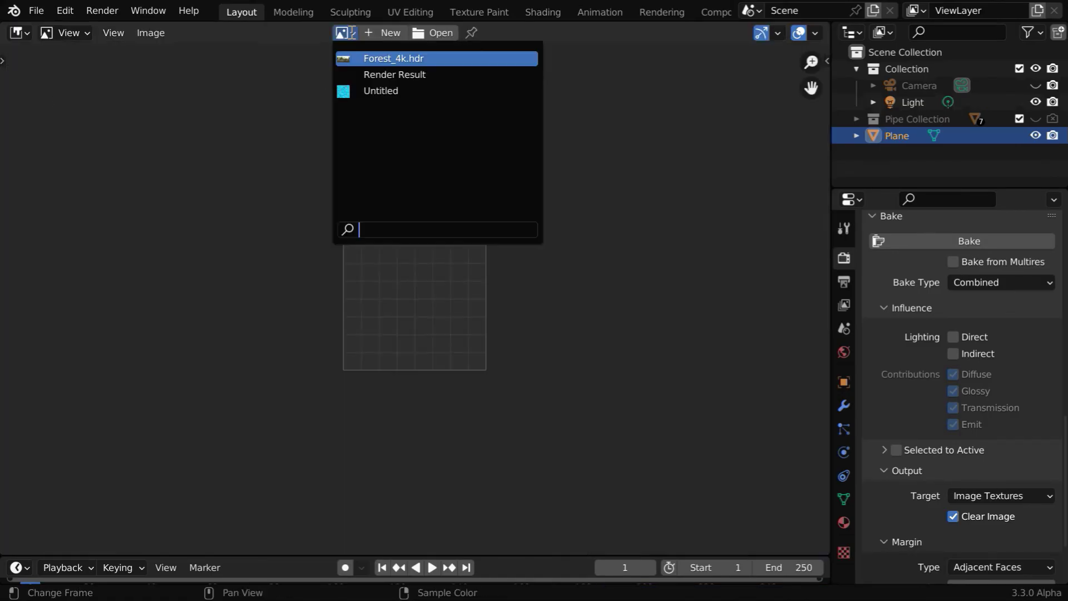
left_click(398, 91)
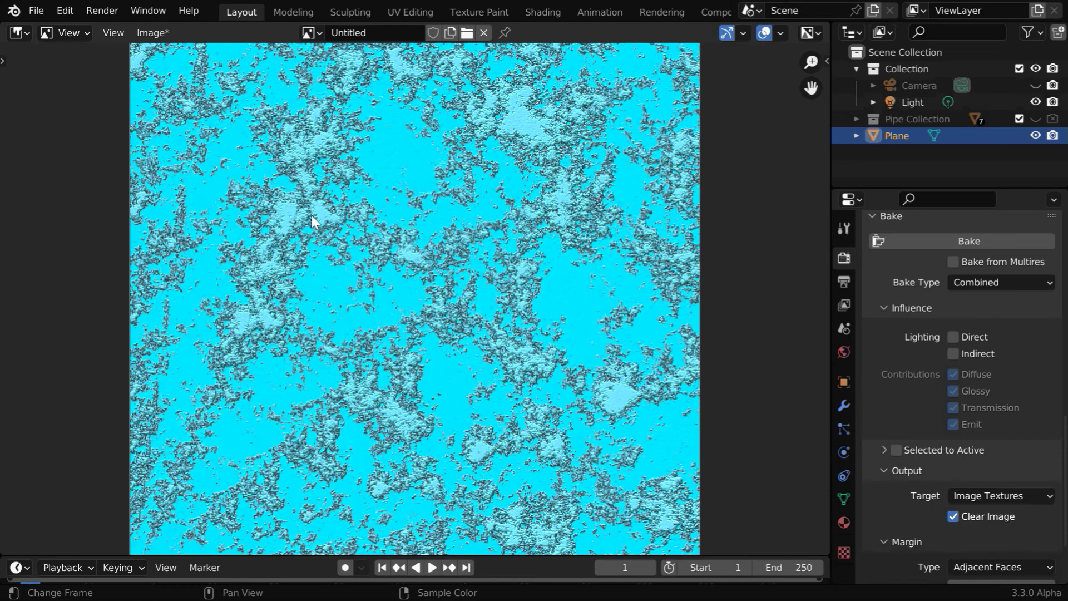
left_click(161, 33)
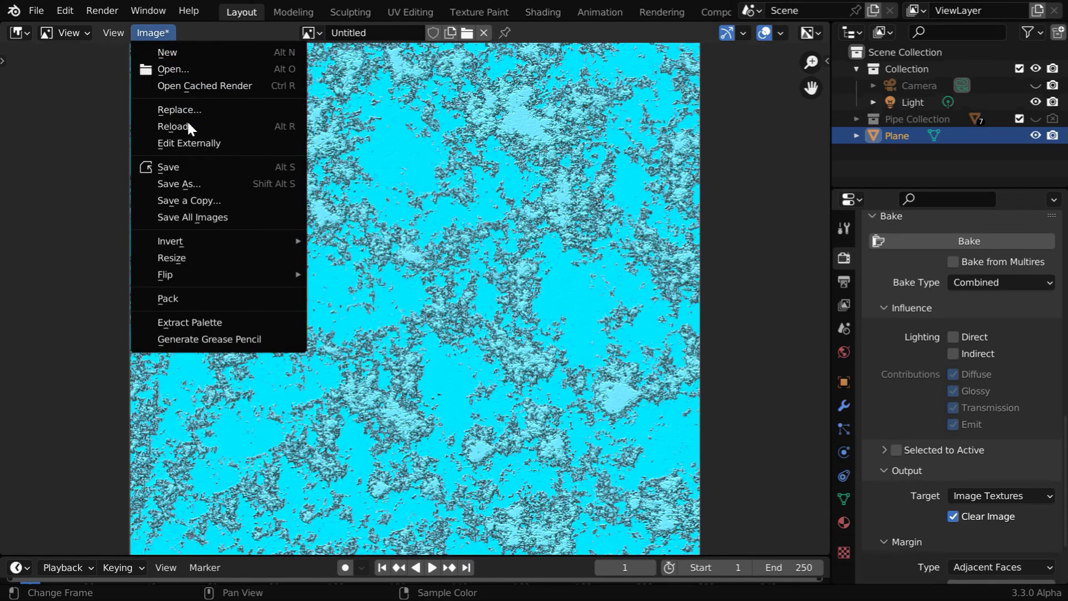
left_click(192, 182)
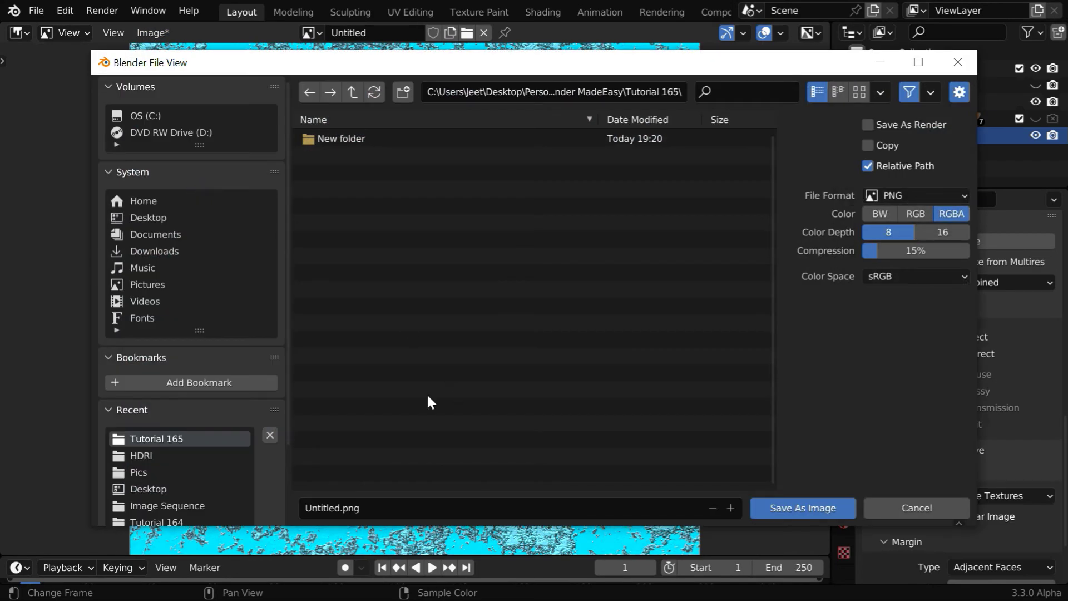
Save the texture as Untitled.png and open the file to verify it.
left_click(806, 507)
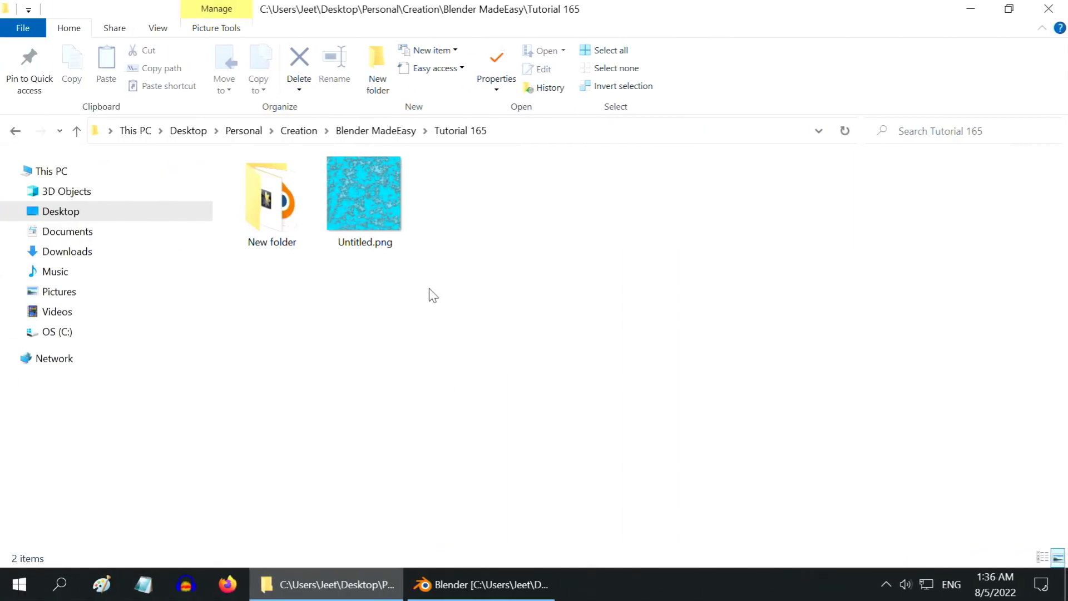
double_click(379, 234)
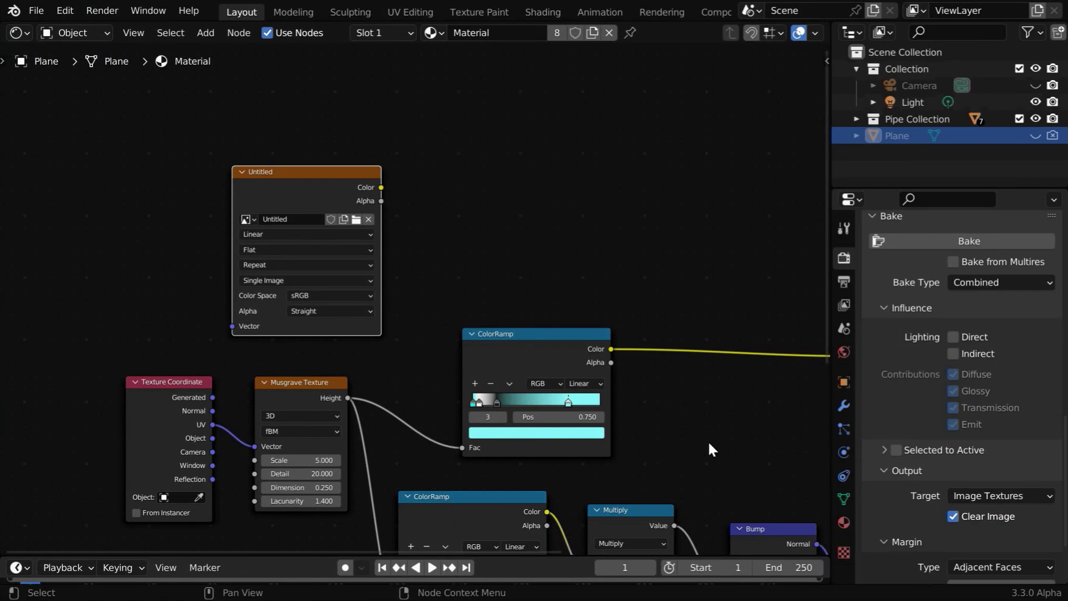
Zoom out and pan the Shader Editor until every Material node is visible.
scroll(642, 413, "down", 2)
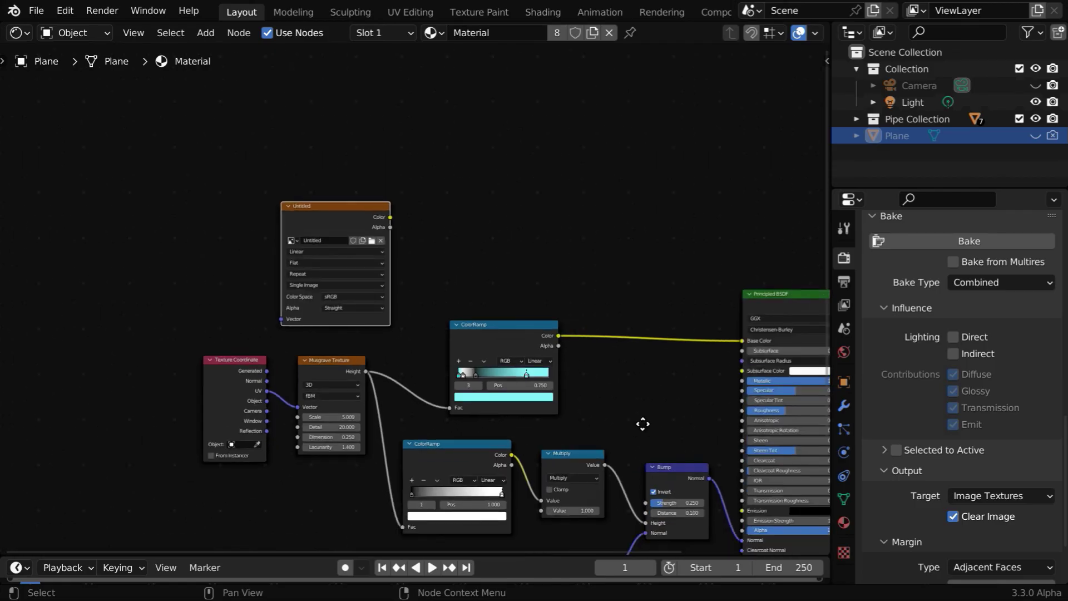
middle_click_drag(641, 422, 521, 316)
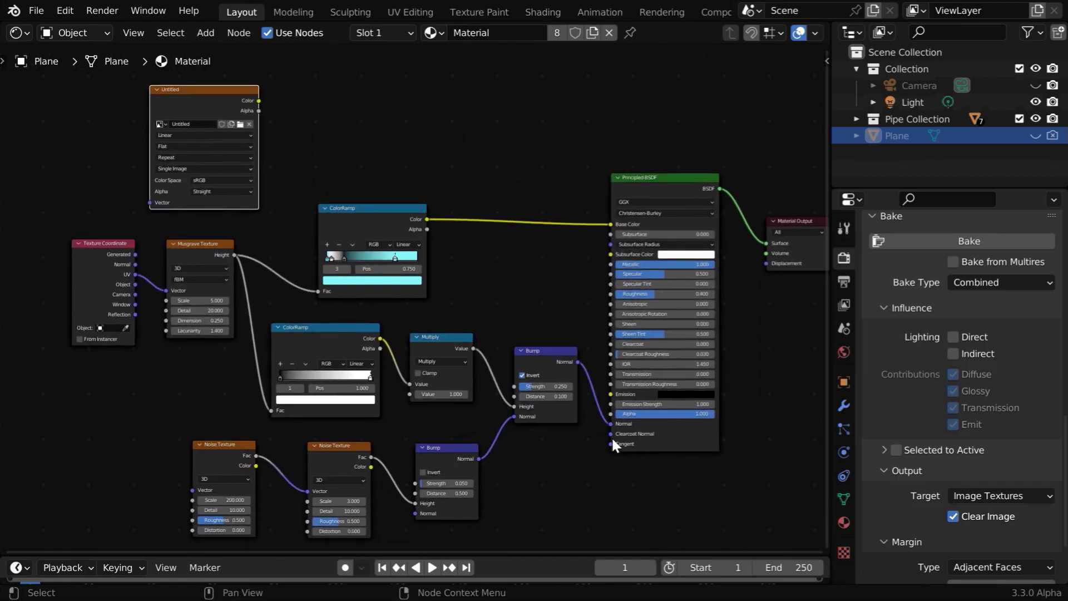